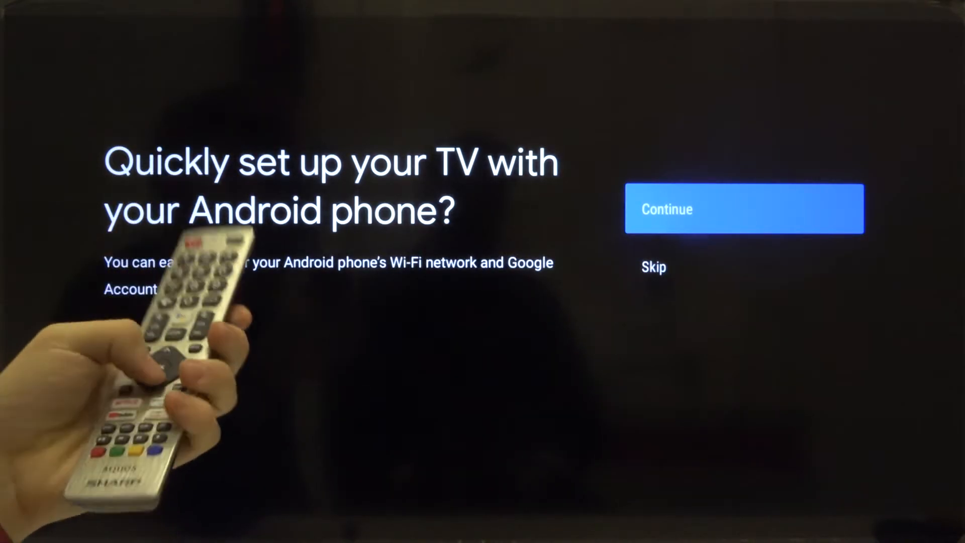
Skip phone-assisted setup on the Android TV wizard.
key("Down")
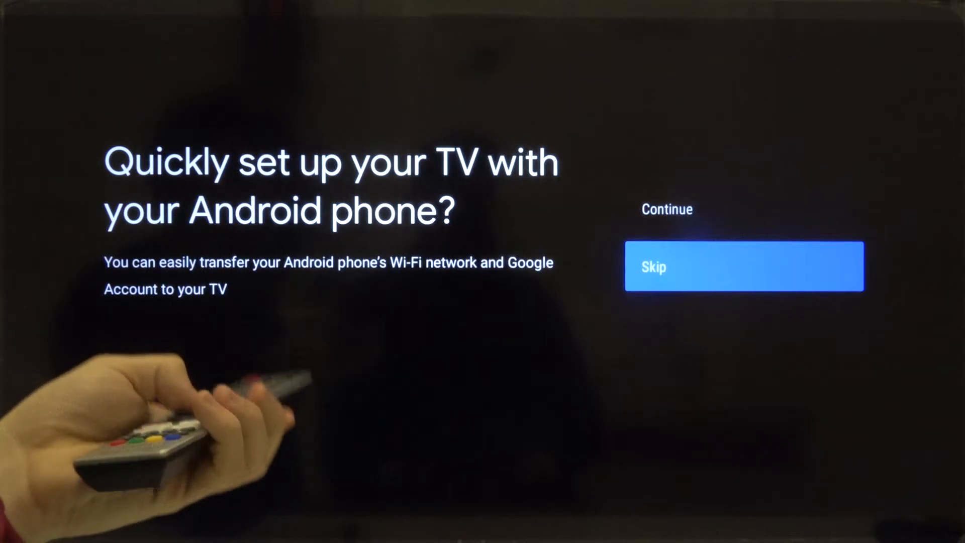
key("Return")
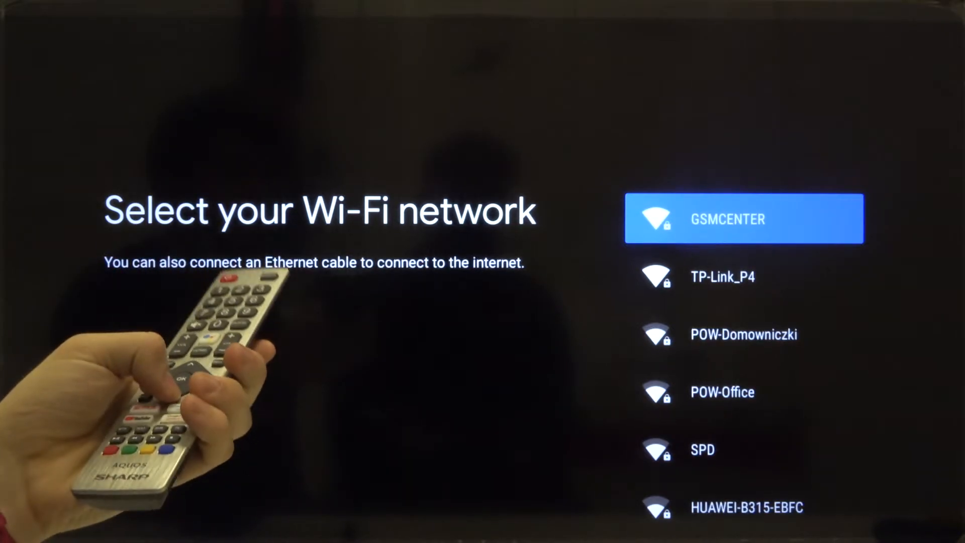
Skip Wi-Fi connection by choosing Skip at the bottom of the network list.
key("Down")
key("Down")
key("Down")
key("Down")
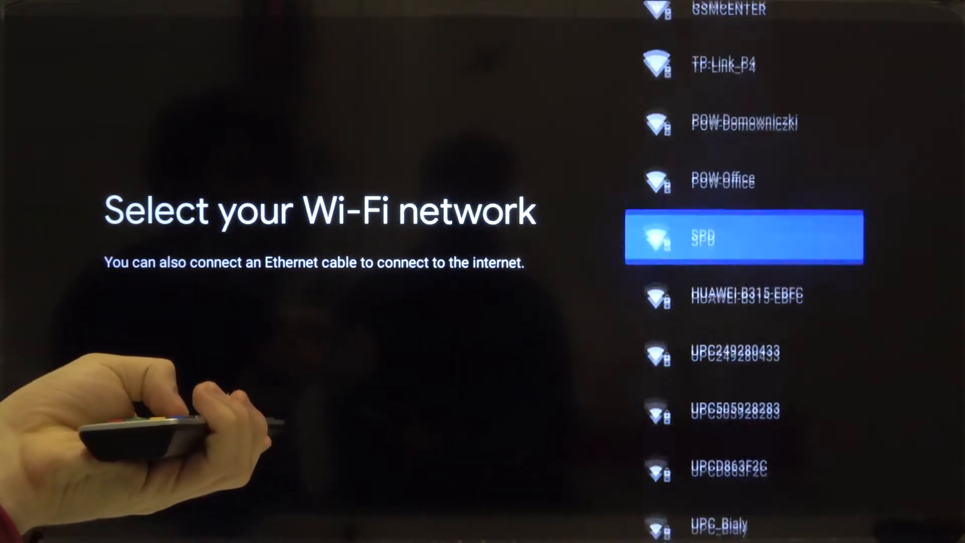
key("Down")
key("Down")
key("Down")
key("Down")
key("Down")
key("Down")
key("Down")
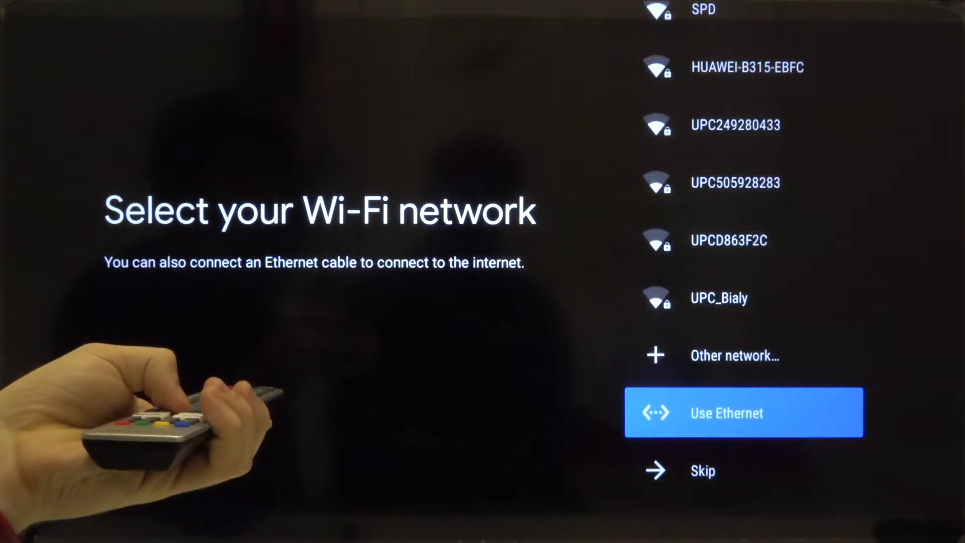
key("Down")
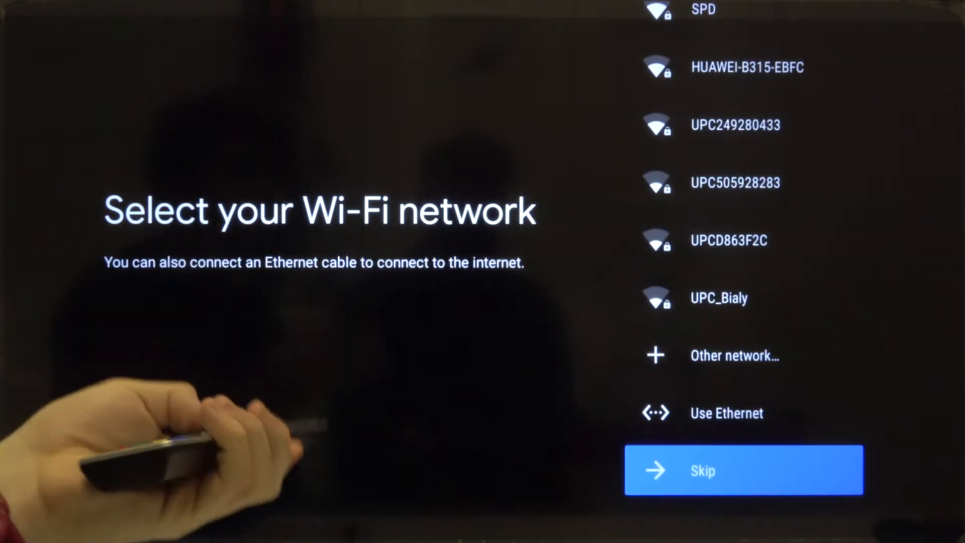
key("Return")
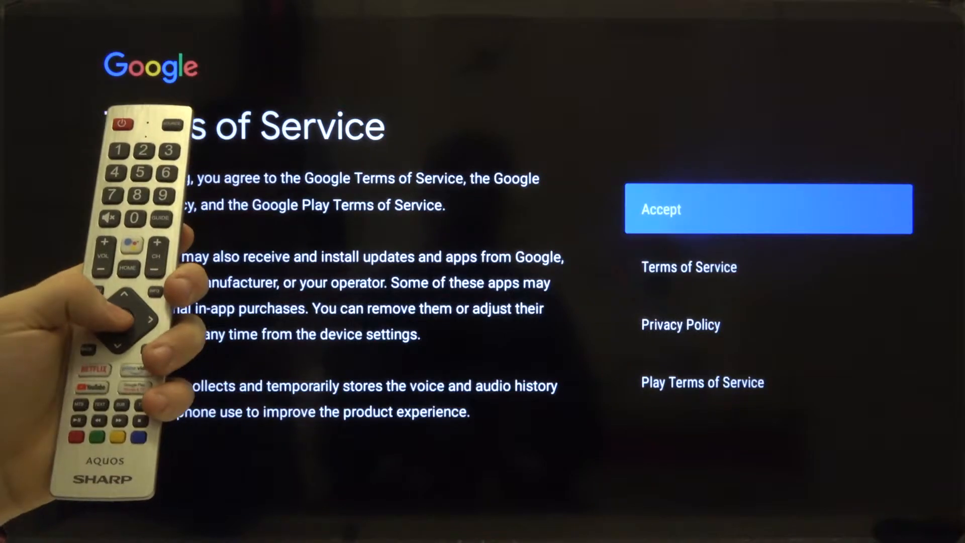
Accept Google's Terms of Service, answer Yes to Location, and No to Help improve Android.
key("Return")
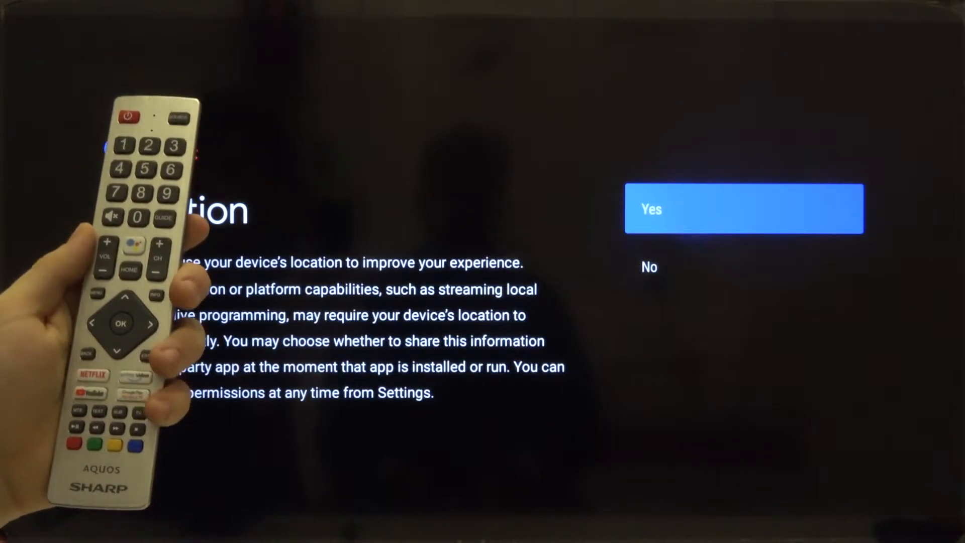
key("Return")
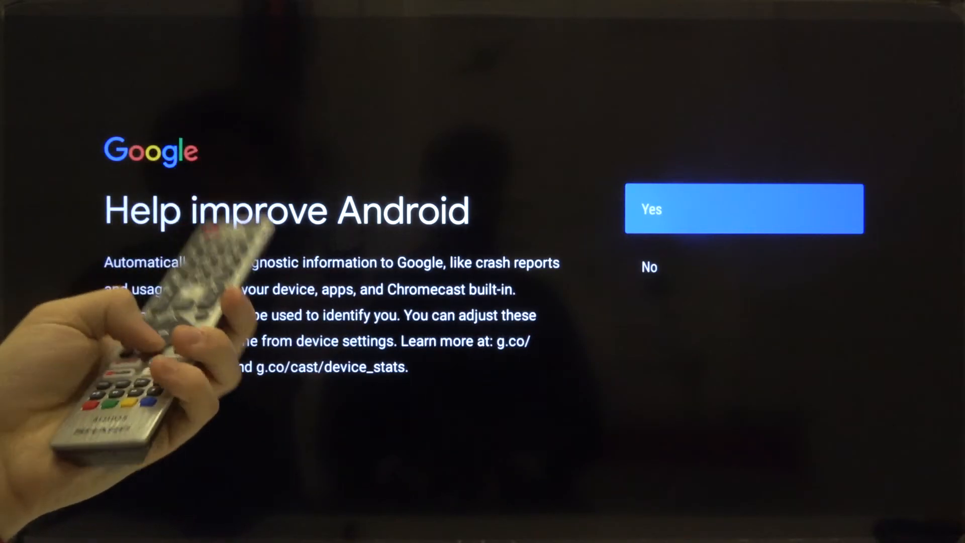
key("Down")
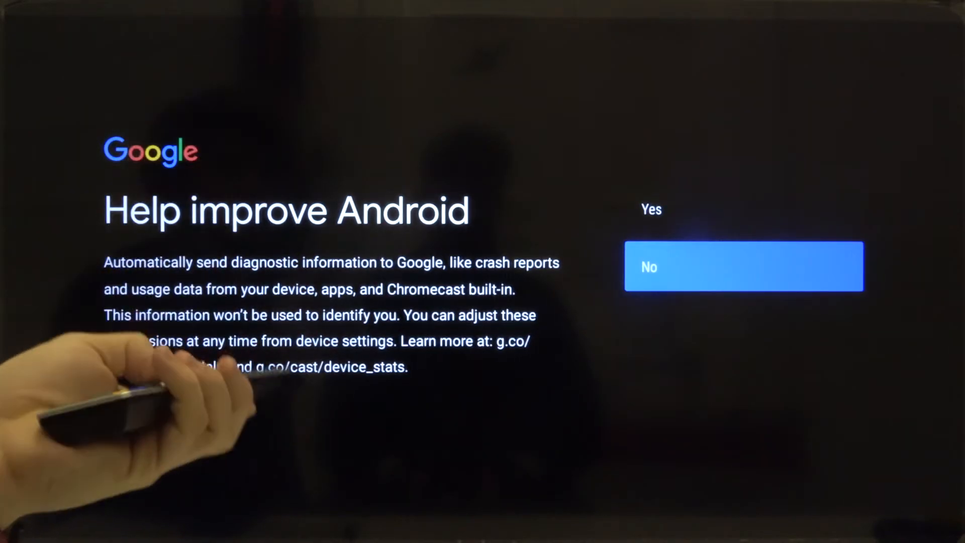
key("Return")
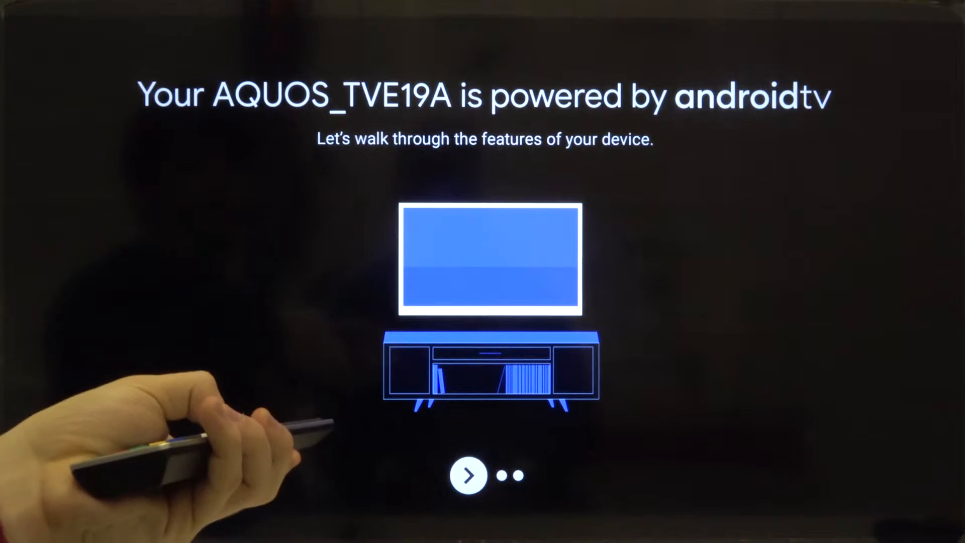
Advance through the feature intro pages past Google Play to Cast to your TV.
key("Return")
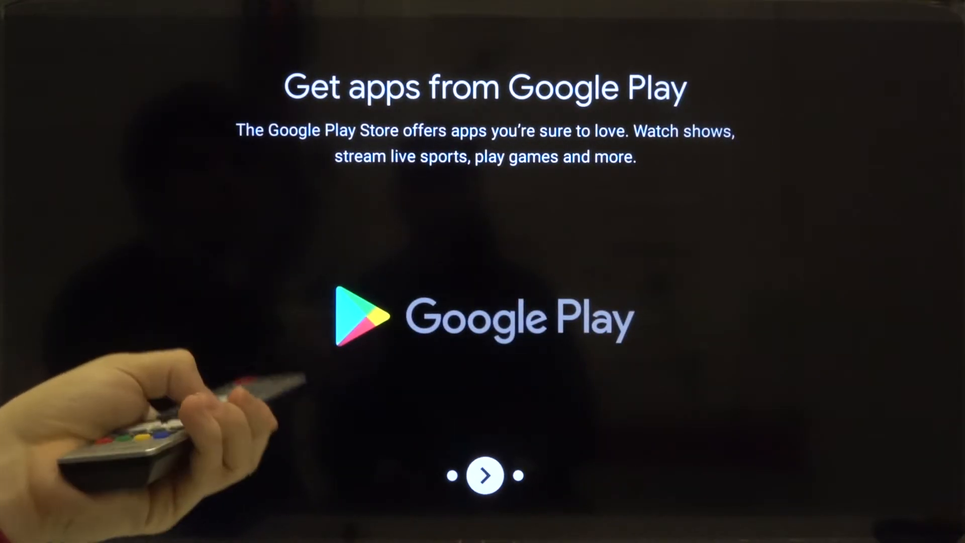
key("Return")
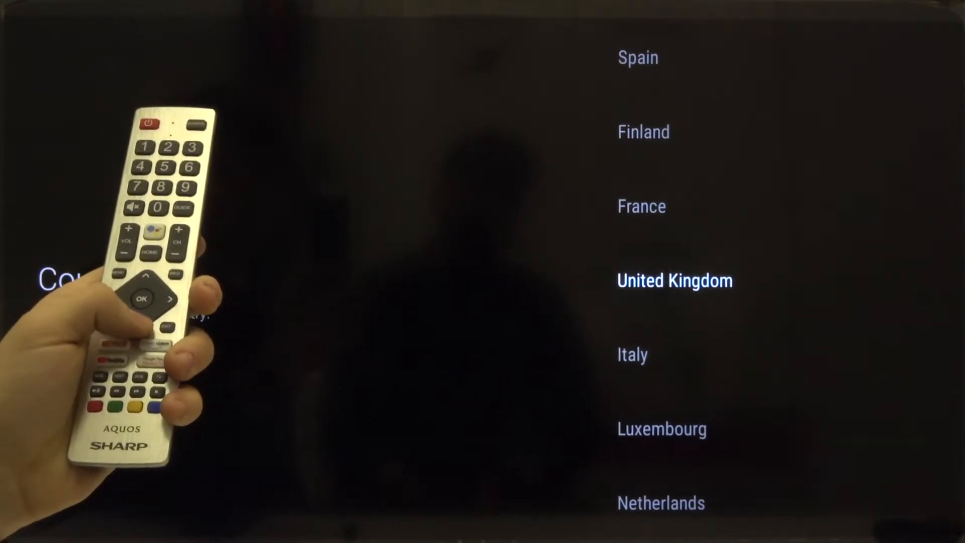
Choose Bulgaria as the country and set and confirm a security PIN.
key("Down")
key("Down")
key("Down")
key("Down")
key("Down")
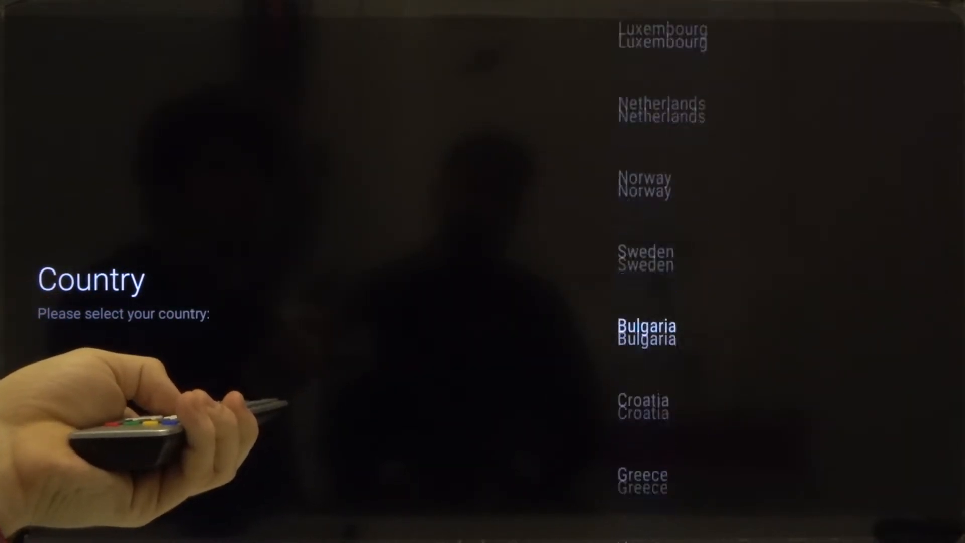
key("Down")
key("Down")
key("Down")
key("Down")
key("Down")
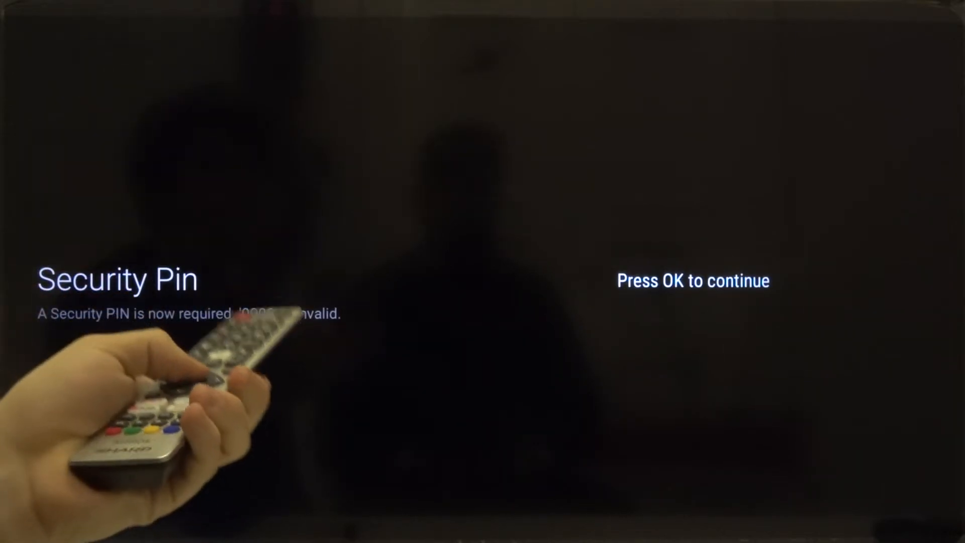
key("Return")
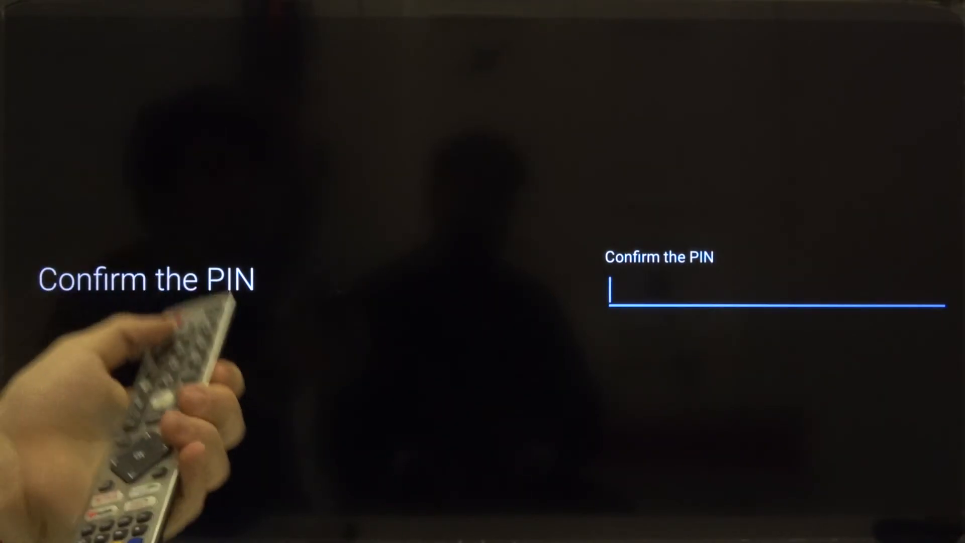
type("1111")
key("Return")
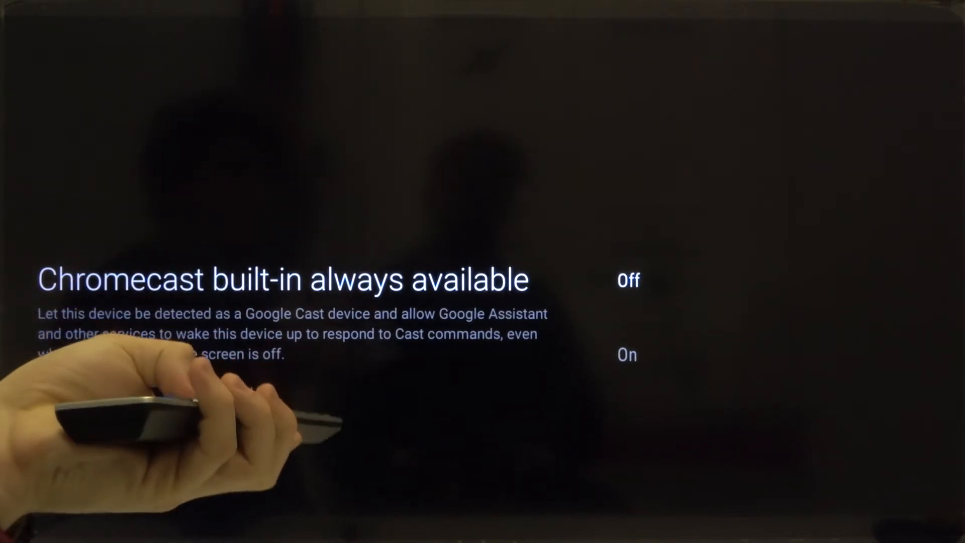
Set Chromecast built-in always available to On and continue to Tuner Mode.
key("Down")
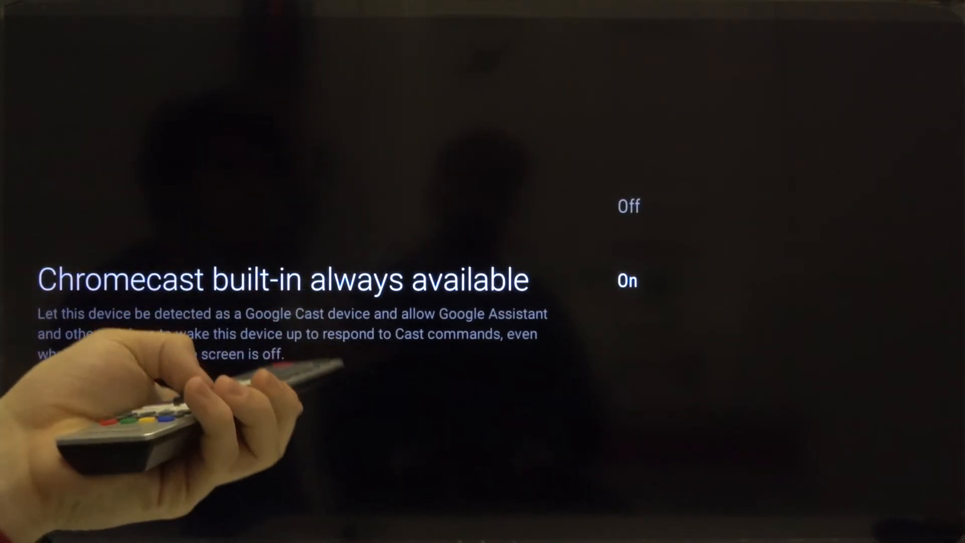
key("Return")
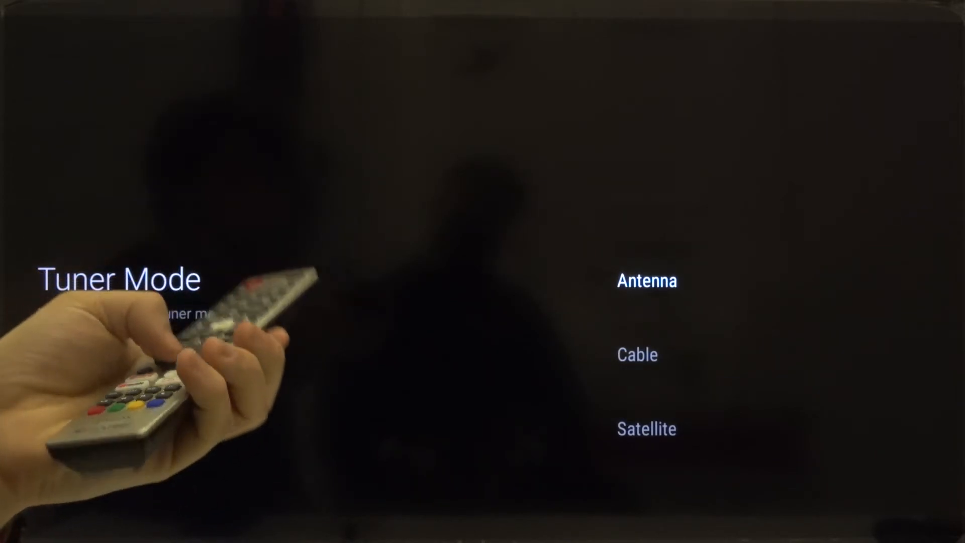
Choose Cable as the tuner mode and skip the channel scan.
key("Down")
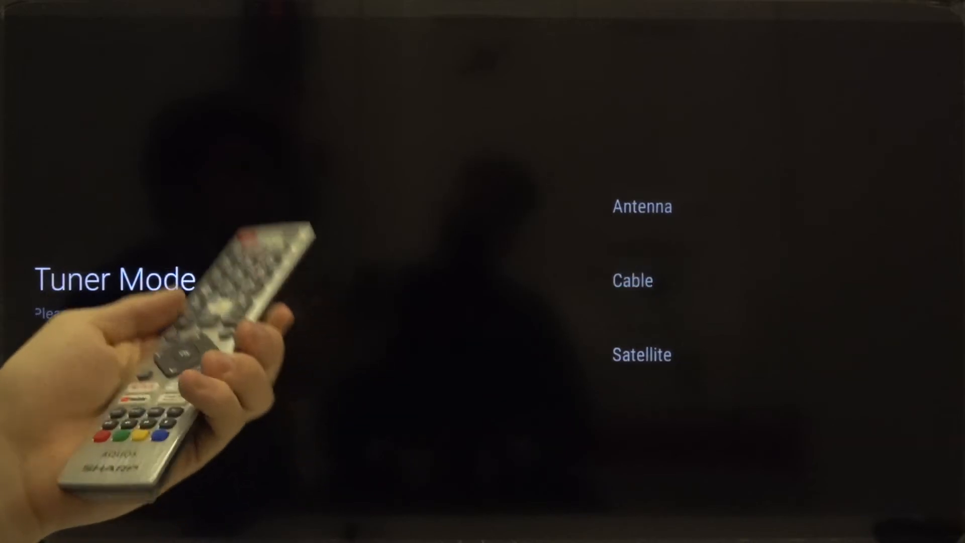
key("Return")
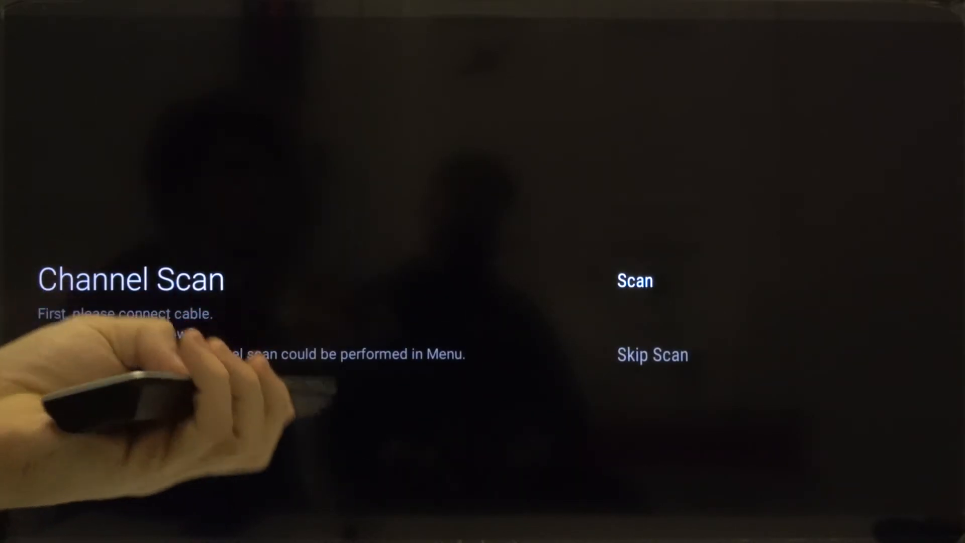
key("Down")
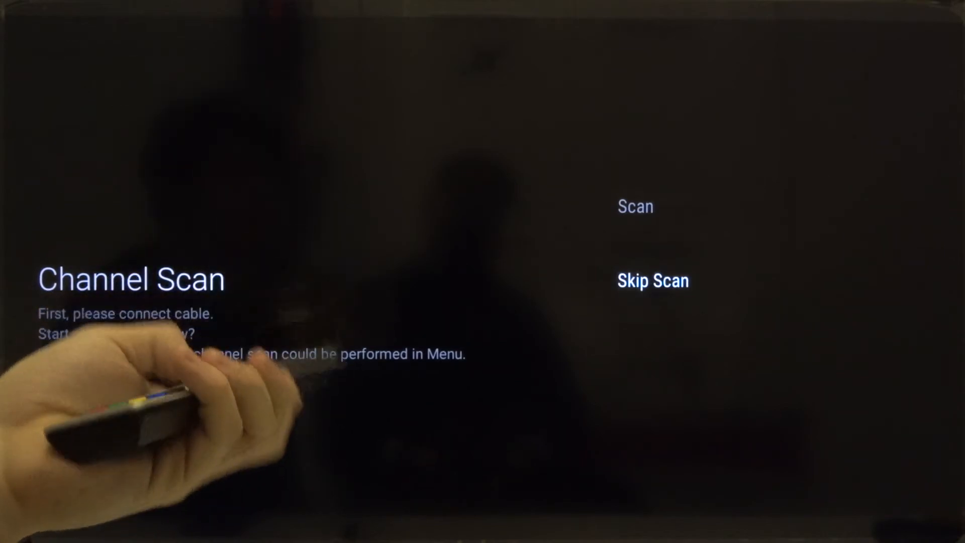
key("Return")
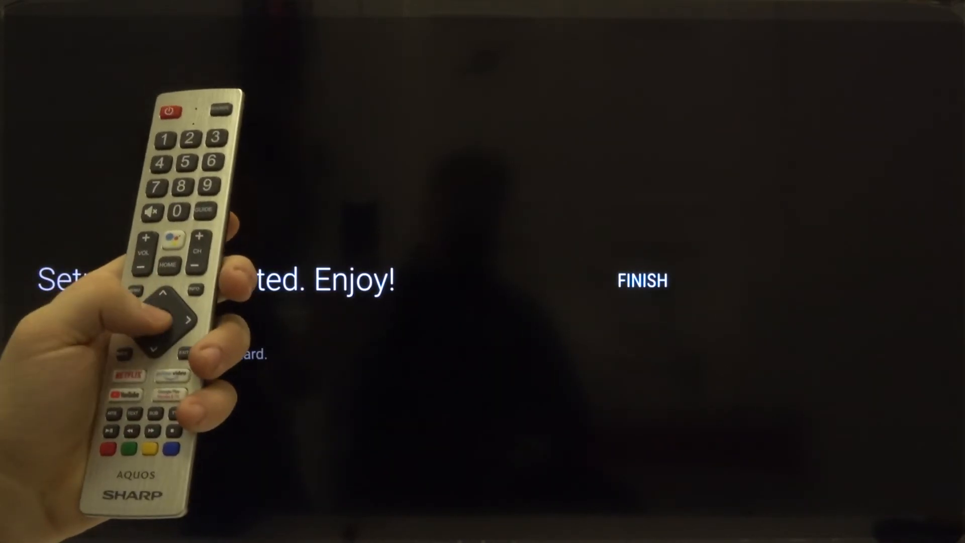
Finish the wizard and back out of Searching for accessories to the home screen.
key("Return")
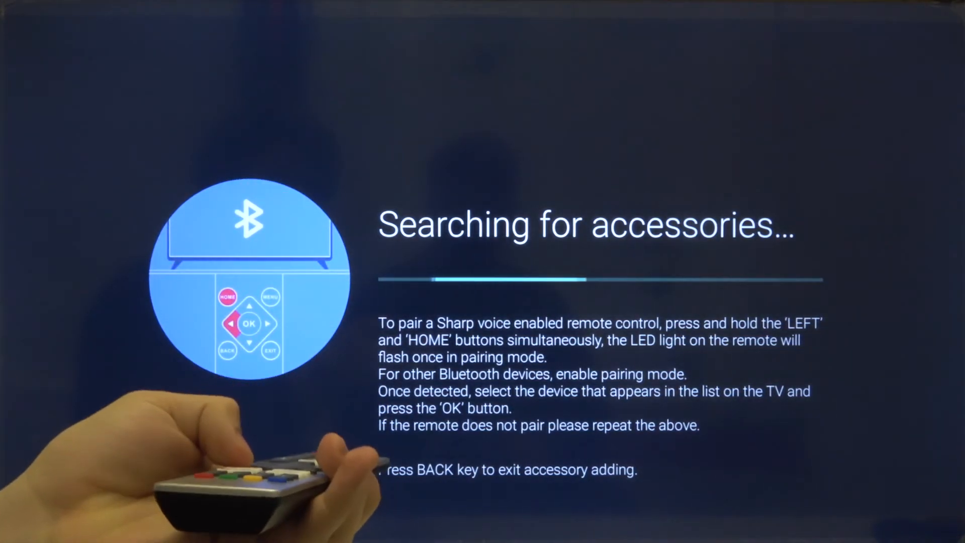
key("Escape")
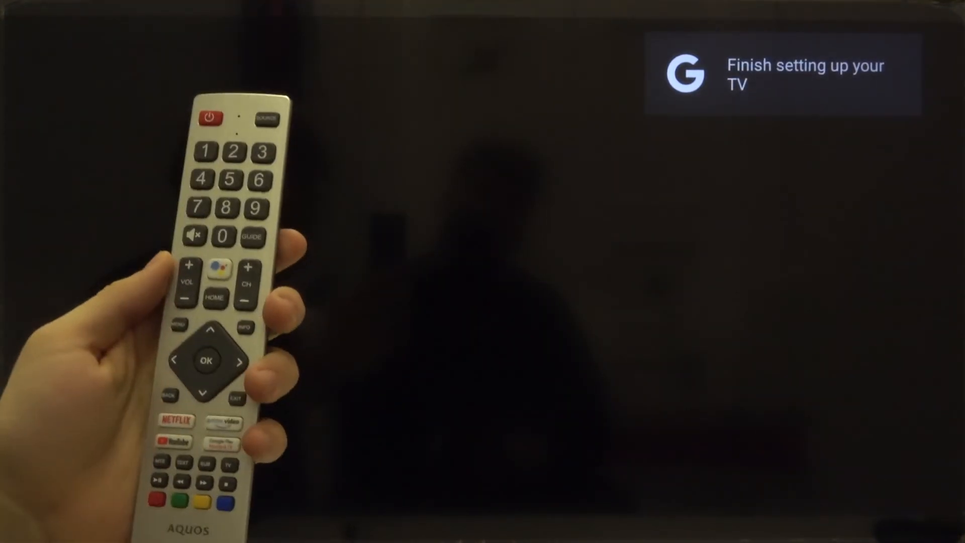